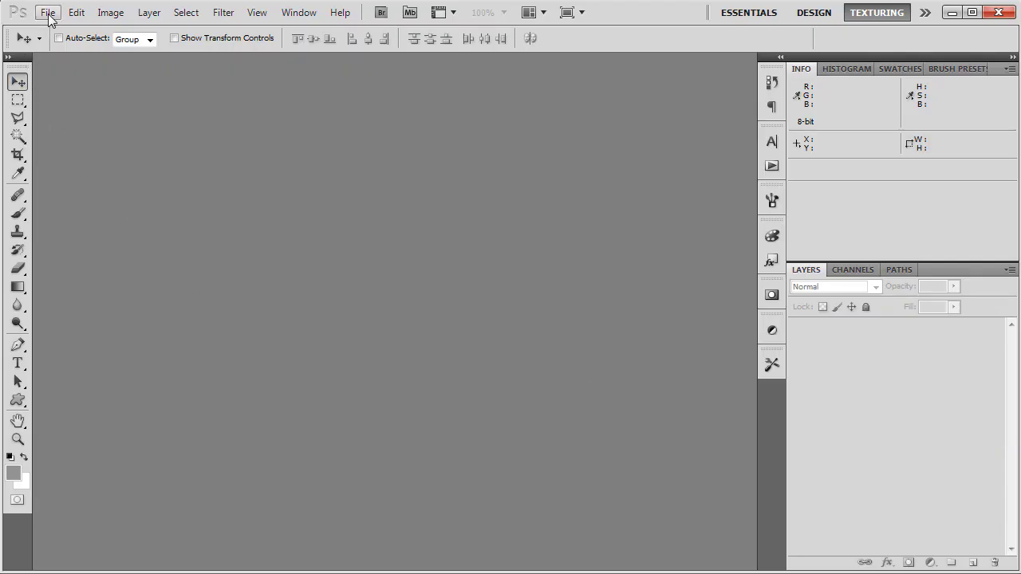
# Step: Start a new Photoshop document and check its width and height settings
pyautogui.click(48, 12)
pyautogui.click(54, 32)
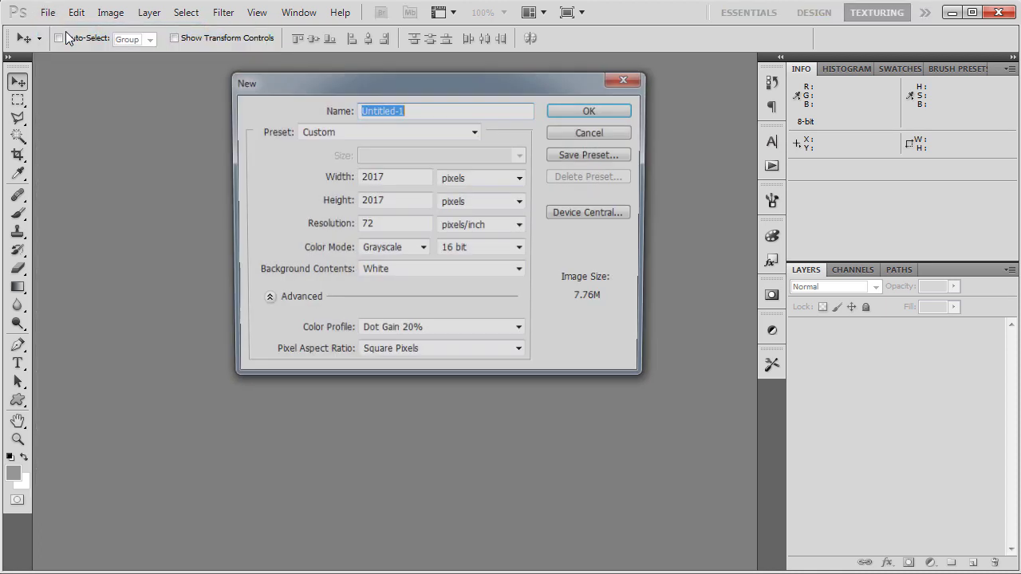
pyautogui.click(404, 177)
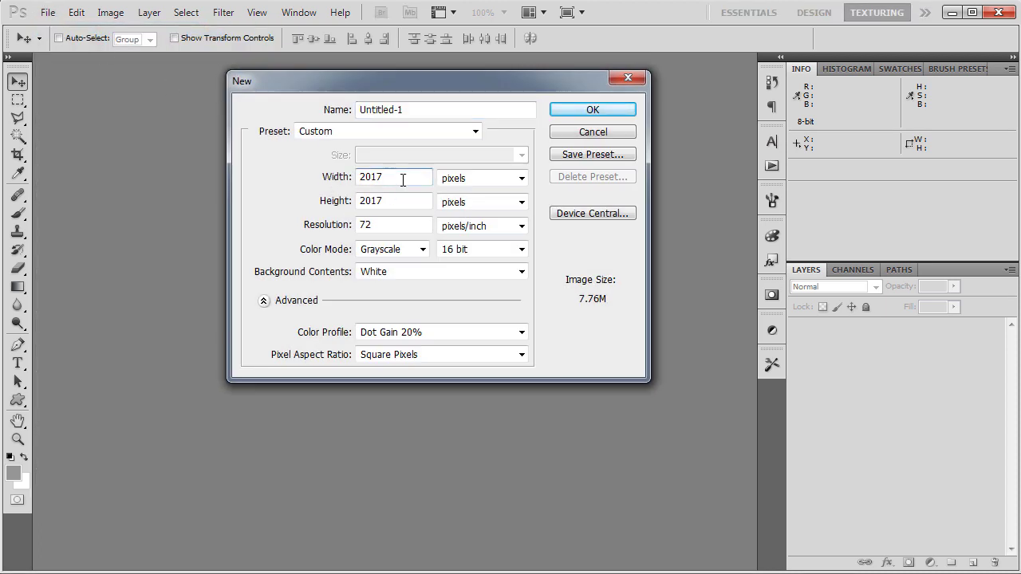
pyautogui.doubleClick(405, 200)
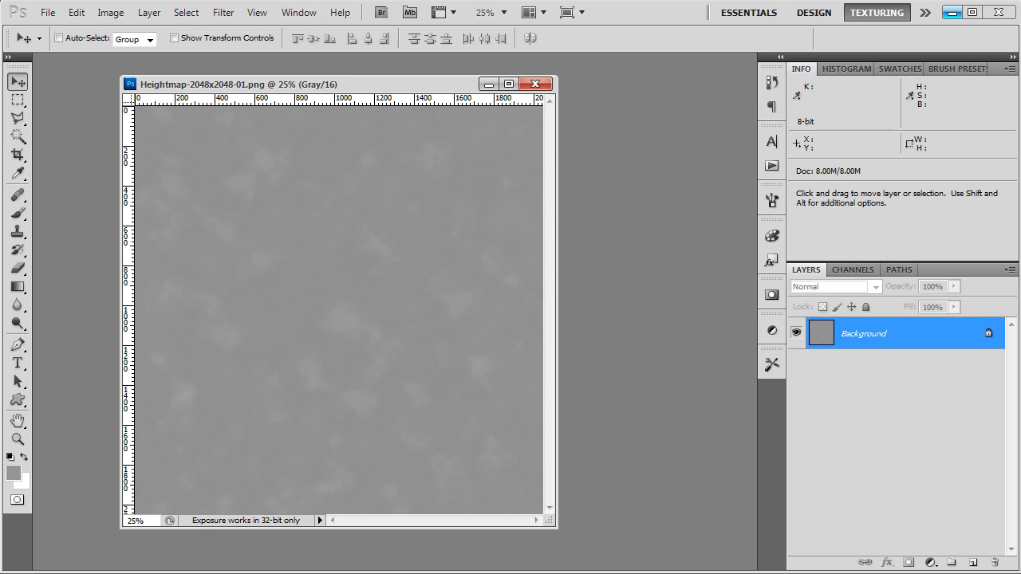
# Step: Check the image size of Heightmap-2048x2048-01.png
pyautogui.click(110, 12)
pyautogui.click(137, 127)
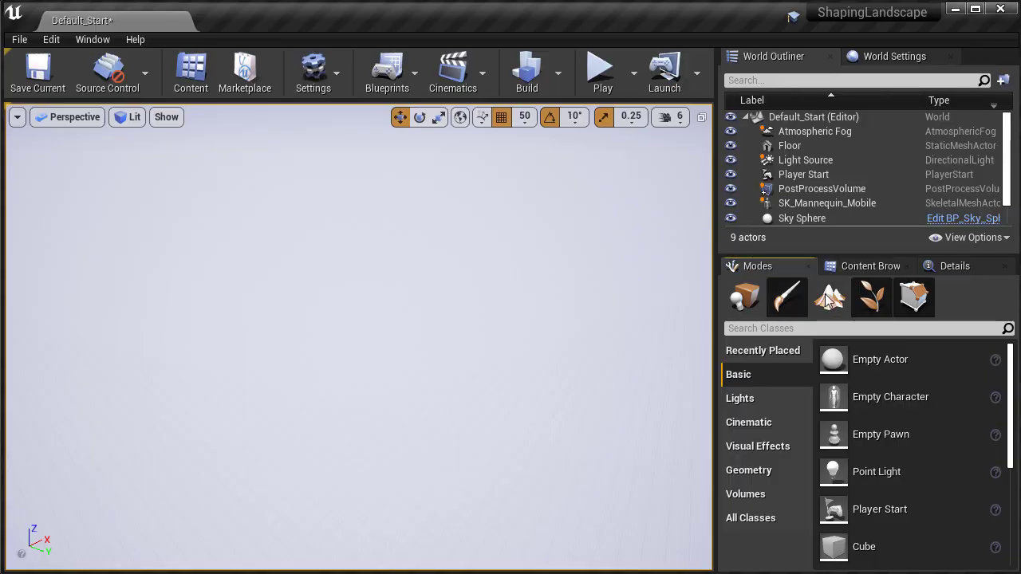
# Step: Switch to Unreal Editor and import Heightmap-2048x2048-01.png from file as a new landscape
pyautogui.click(829, 297)
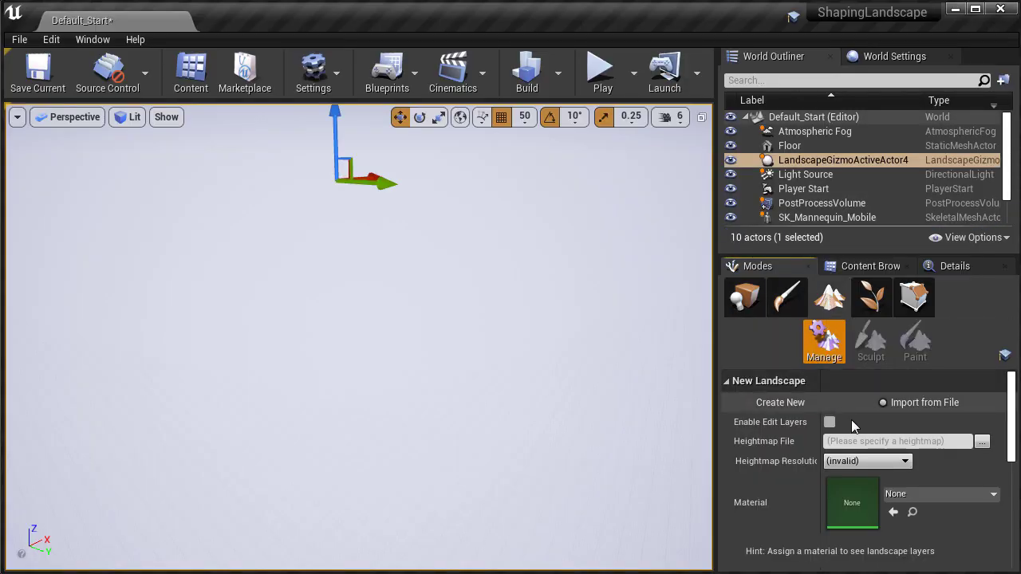
pyautogui.click(982, 442)
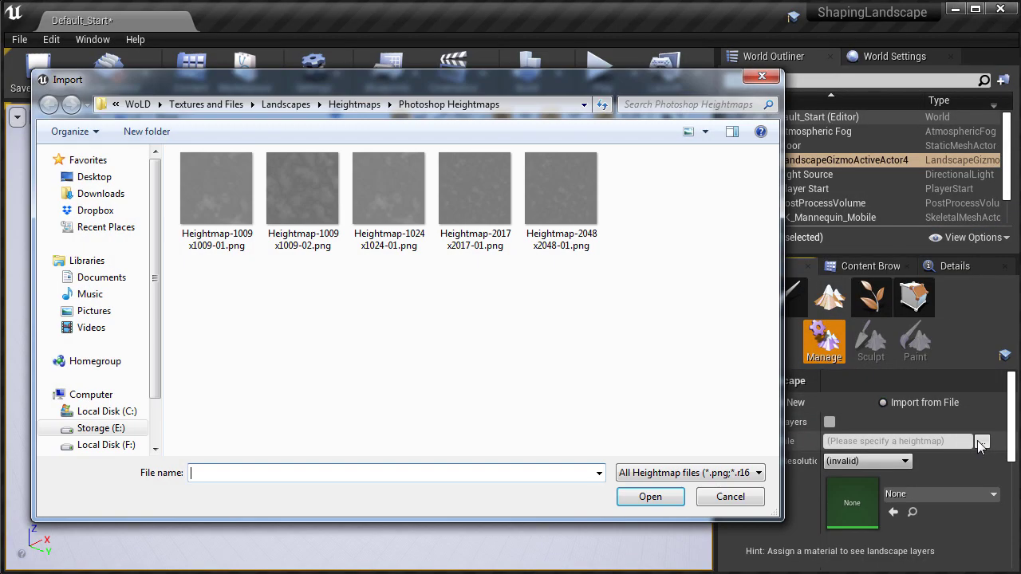
pyautogui.click(560, 201)
pyautogui.click(652, 496)
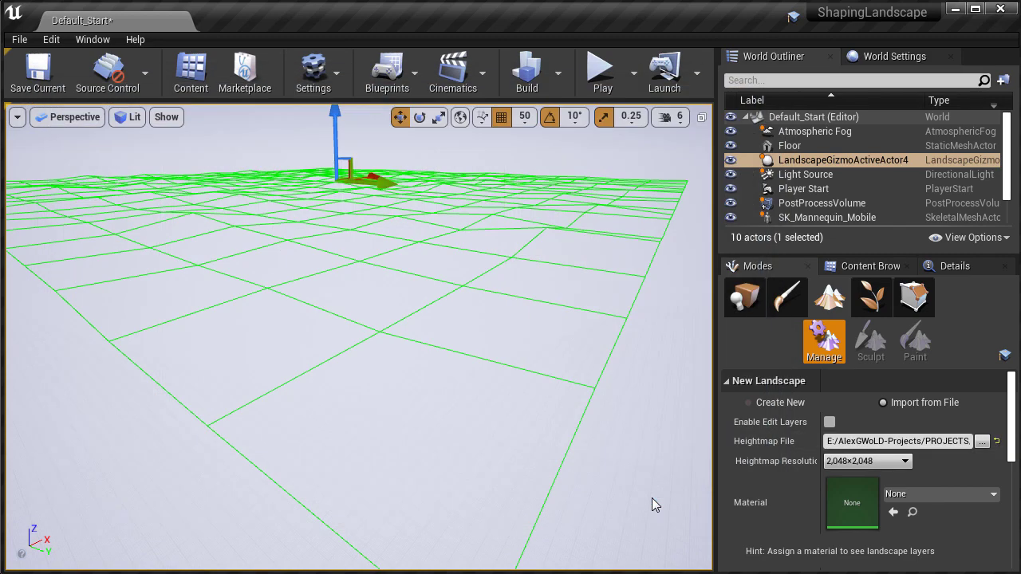
pyautogui.scroll(-2, 880, 507)
pyautogui.scroll(-4, 880, 508)
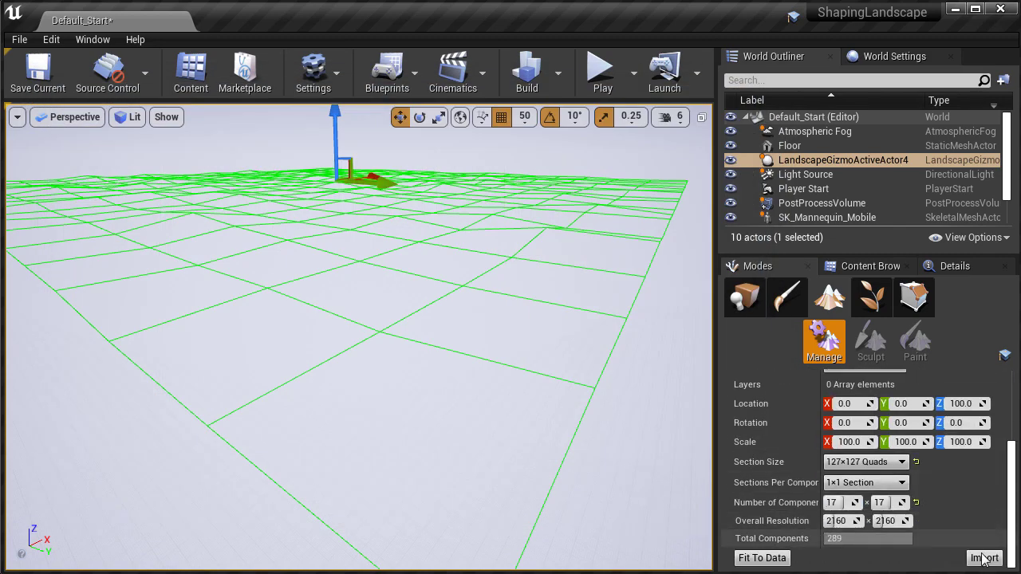
pyautogui.click(984, 559)
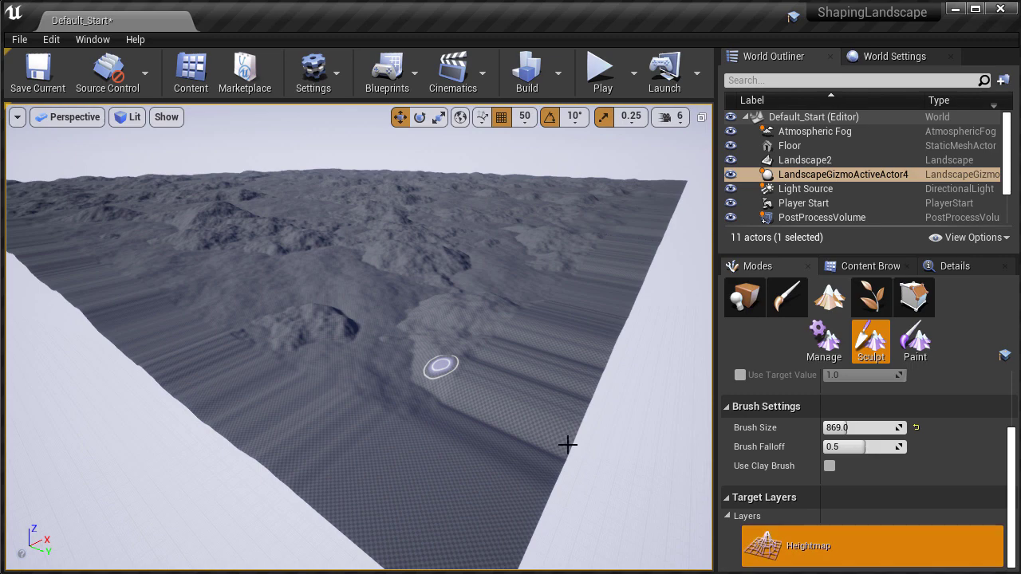
# Step: Leave landscape editing and fly around the imported terrain in a full-screen viewport to examine its edges
pyautogui.moveTo(521, 424); pyautogui.dragTo(598, 522, button='right')
pyautogui.hotkey('shift', '1')
pyautogui.press('F11')
pyautogui.press('d')
pyautogui.press('a')
pyautogui.press('s')
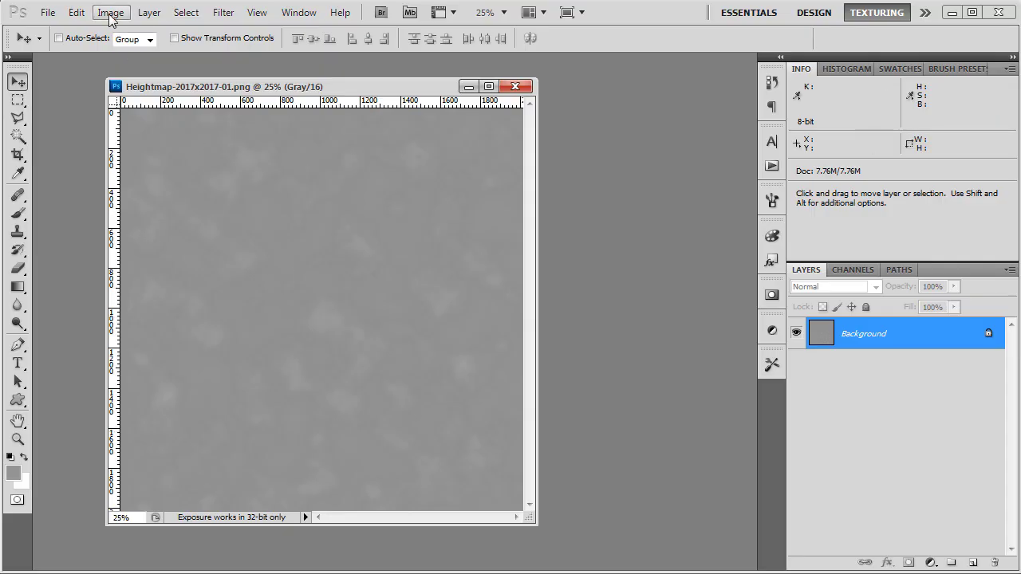
# Step: Switch to Photoshop and check the image size of Heightmap-2017x2017-01.png
pyautogui.click(110, 12)
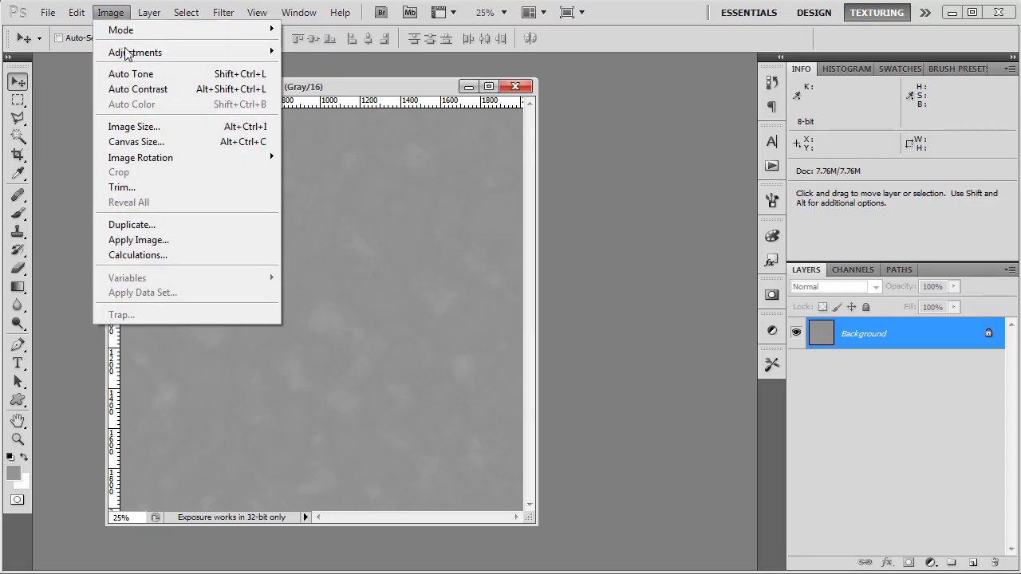
pyautogui.click(134, 126)
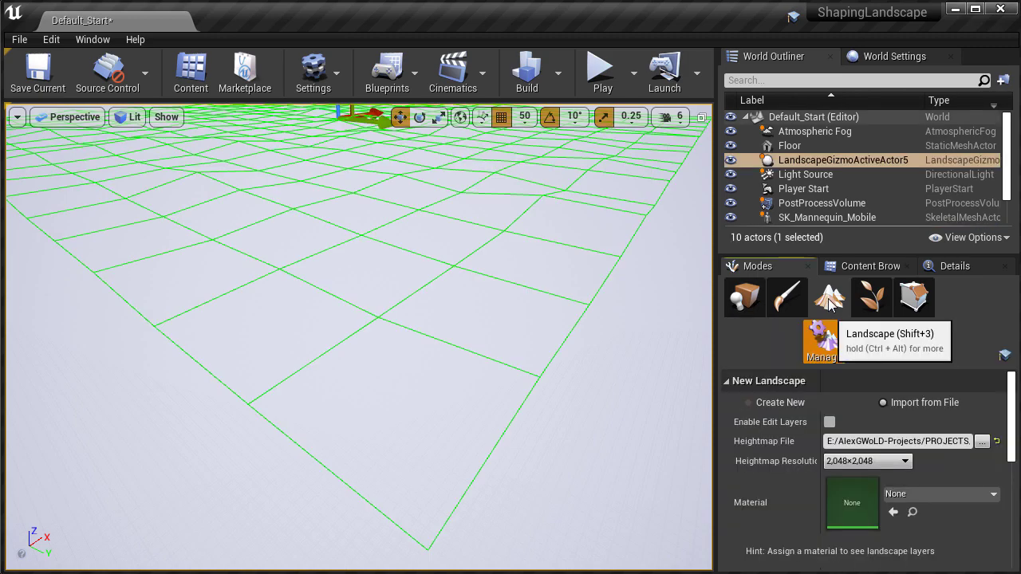
# Step: Switch to Unreal Editor, replace the heightmap file with Heightmap-2017x2017-01.png and import it as a landscape
pyautogui.click(996, 441)
pyautogui.click(982, 441)
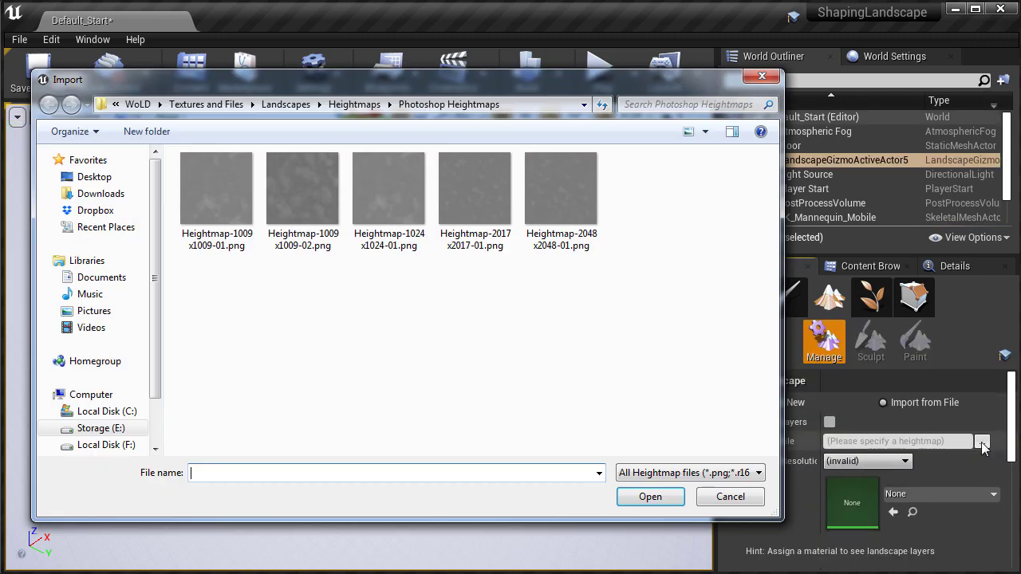
pyautogui.click(490, 220)
pyautogui.click(670, 496)
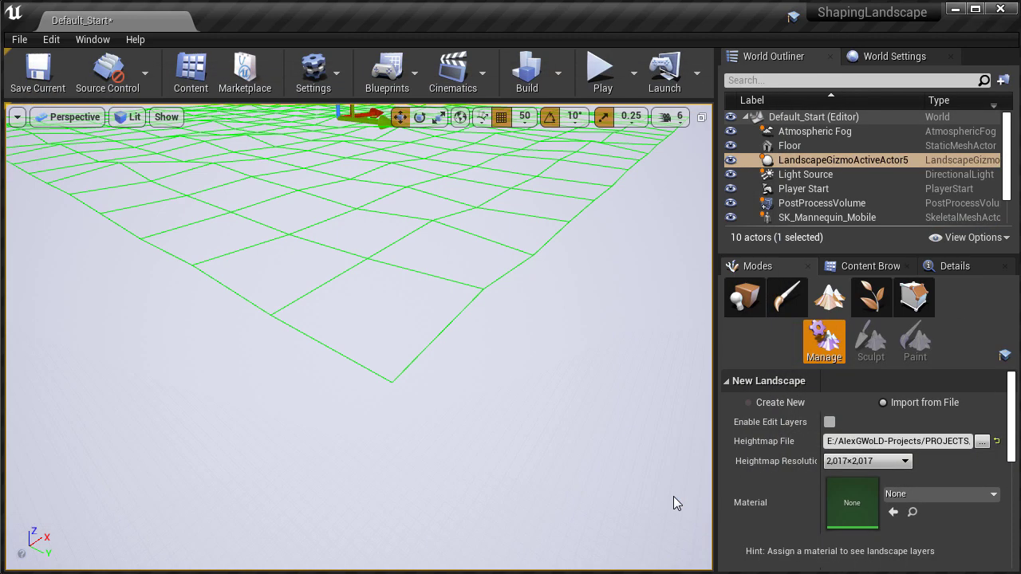
pyautogui.scroll(-3, 905, 530)
pyautogui.click(983, 558)
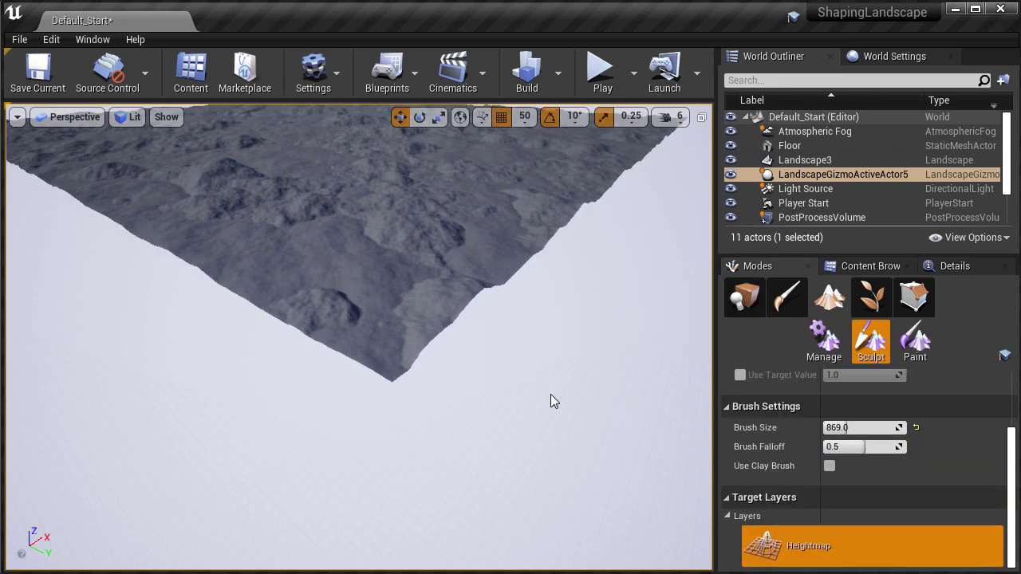
pyautogui.moveTo(512, 390); pyautogui.dragTo(496, 352, button='right')
pyautogui.press('F11')
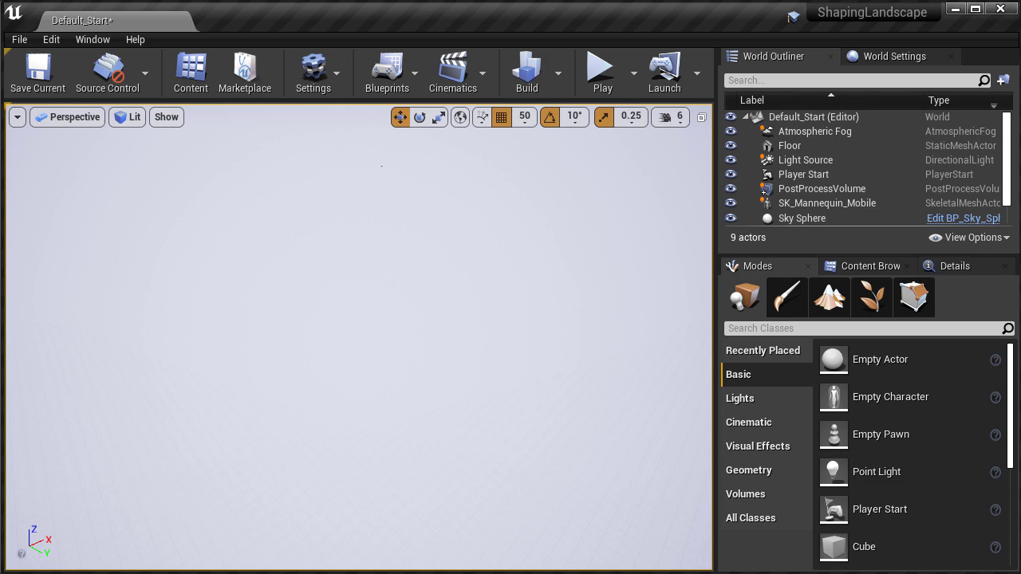
# Step: Set up a new landscape from file using Heightmap-2048x2048-01.png as its heightmap
pyautogui.click(830, 296)
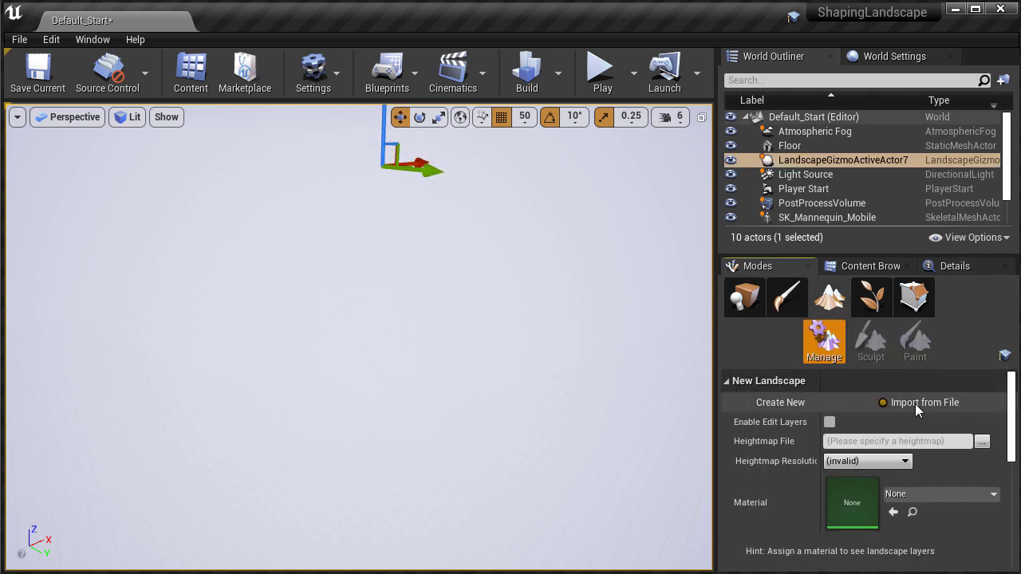
pyautogui.click(982, 441)
pyautogui.click(566, 206)
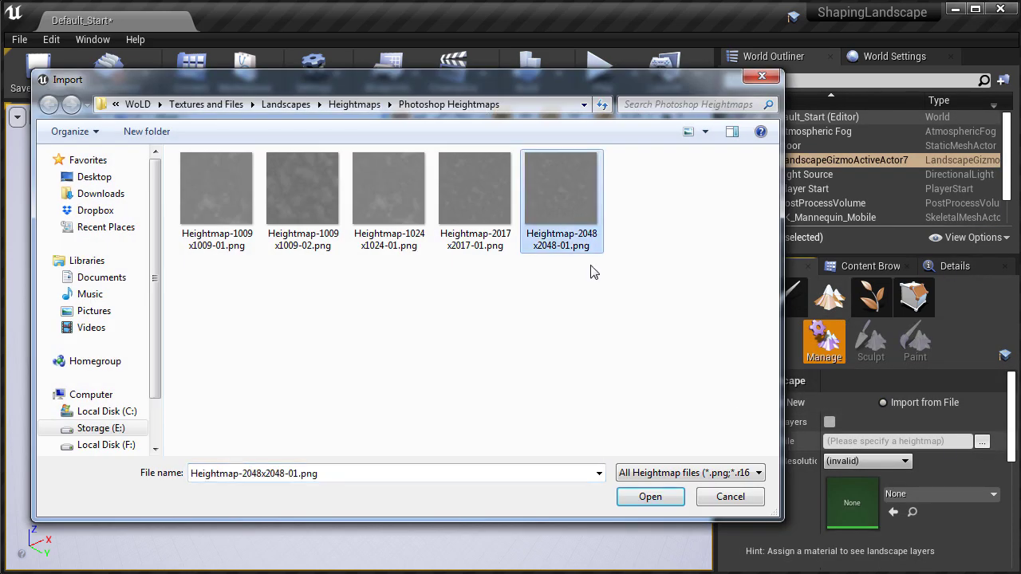
pyautogui.click(660, 497)
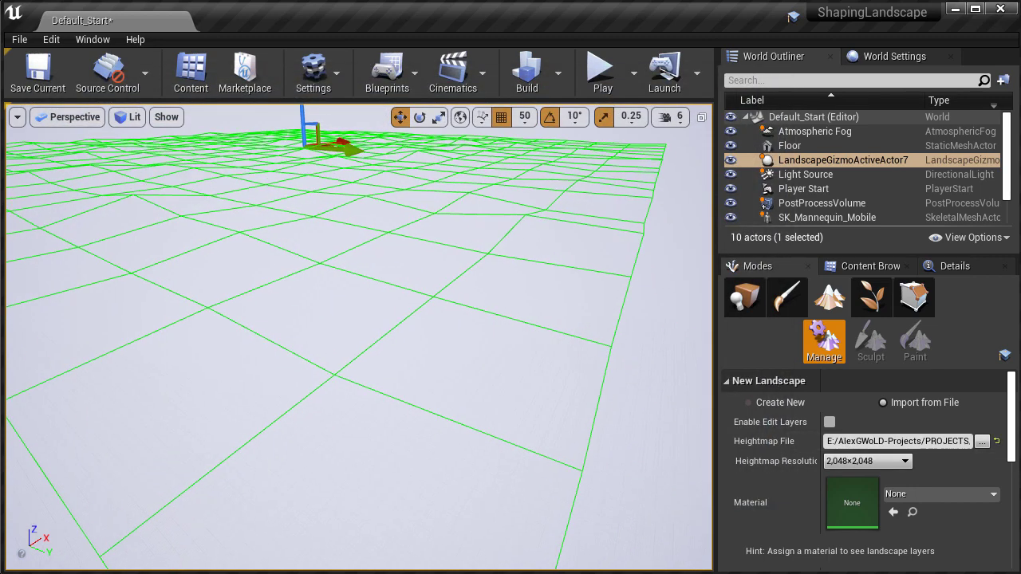
# Step: Set the landscape's number of components to 16 × 16 and import it
pyautogui.scroll(-5, 907, 519)
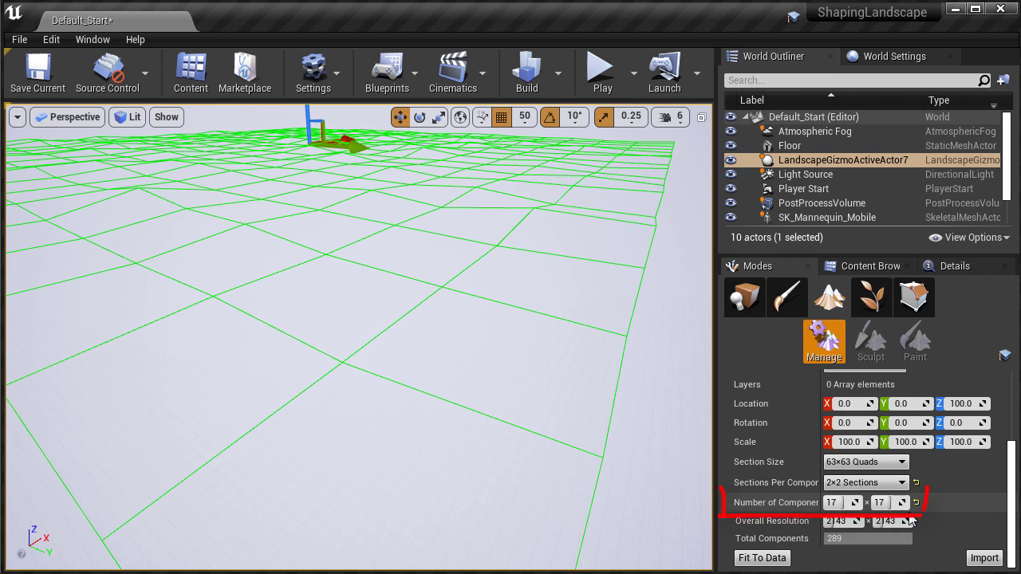
pyautogui.click(849, 503)
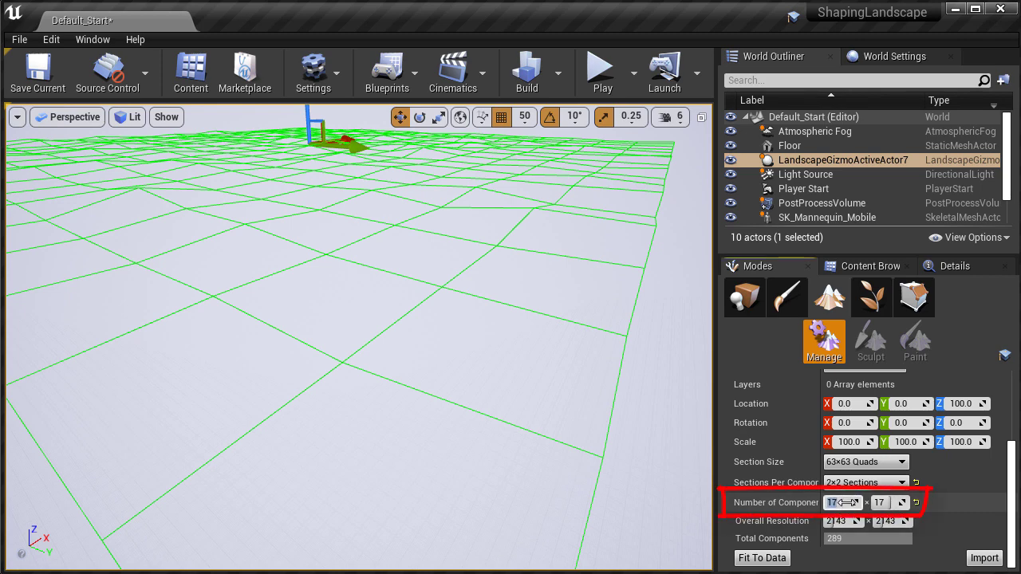
pyautogui.write('16')
pyautogui.click(885, 502)
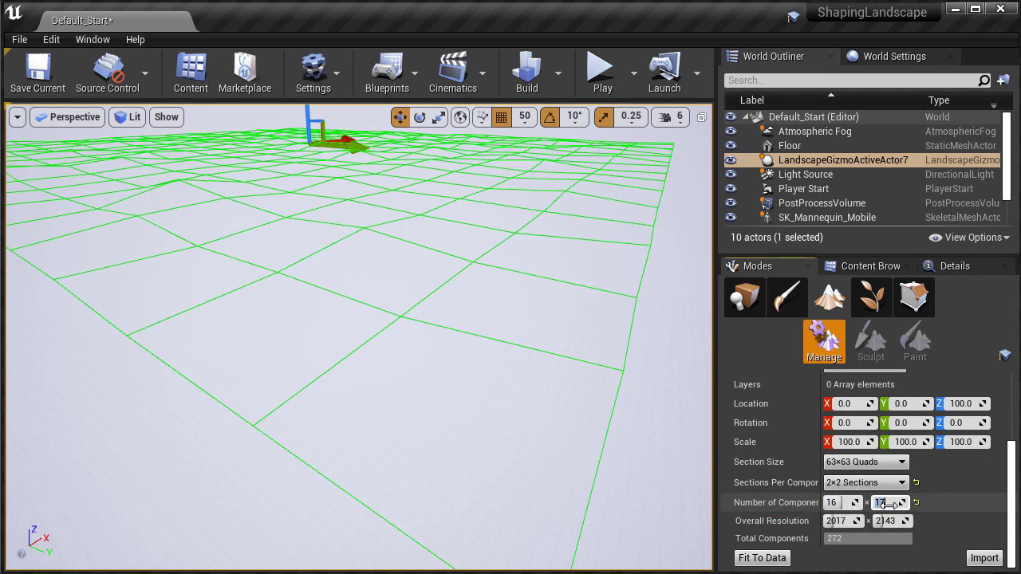
pyautogui.write('16')
pyautogui.press('Return')
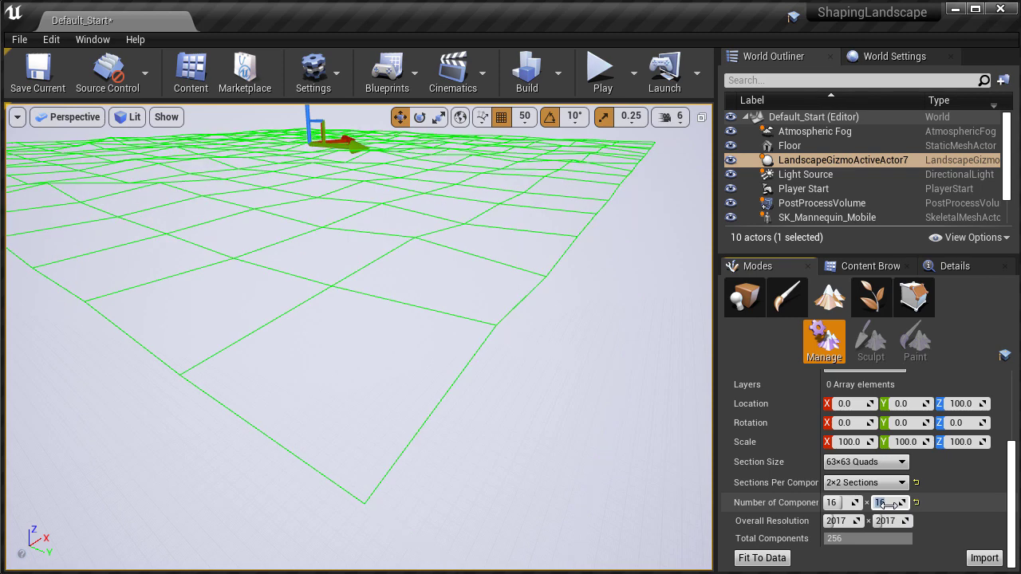
pyautogui.click(984, 558)
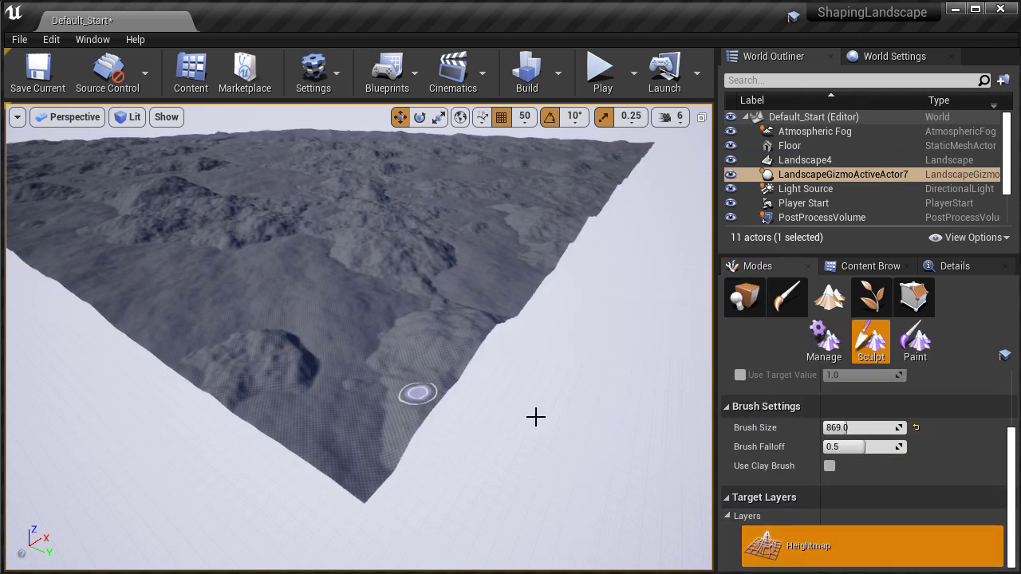
pyautogui.moveTo(463, 399); pyautogui.dragTo(449, 380, button='right')
pyautogui.hotkey('shift', '1')
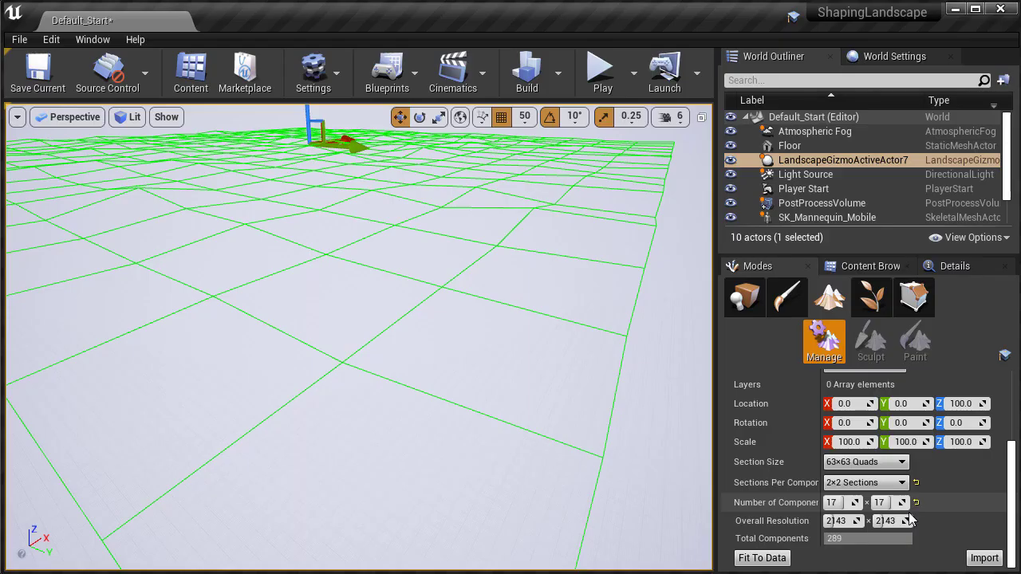
# Step: Set the first number-of-components value of the new landscape to 16
pyautogui.click(844, 502)
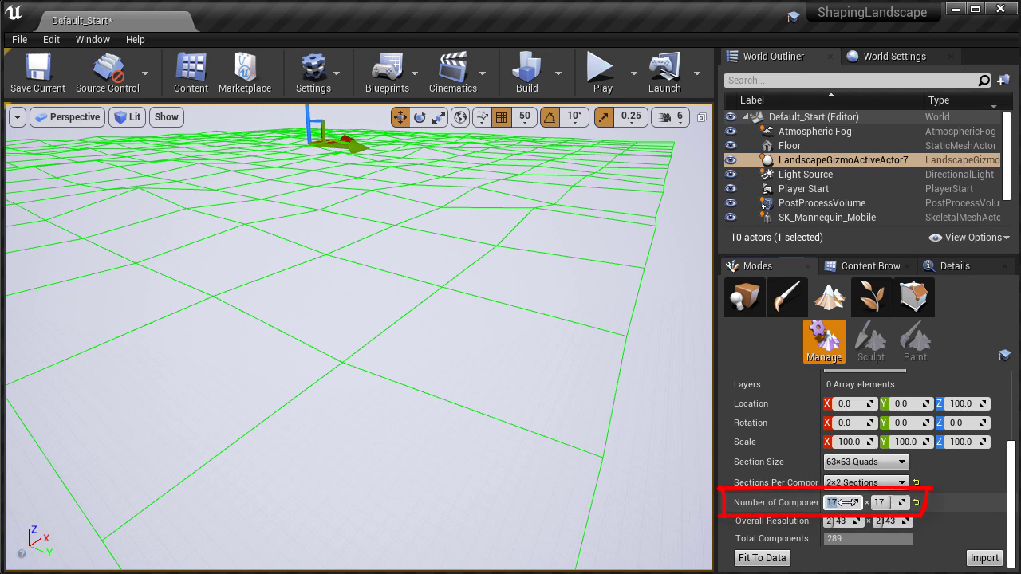
pyautogui.write('1')
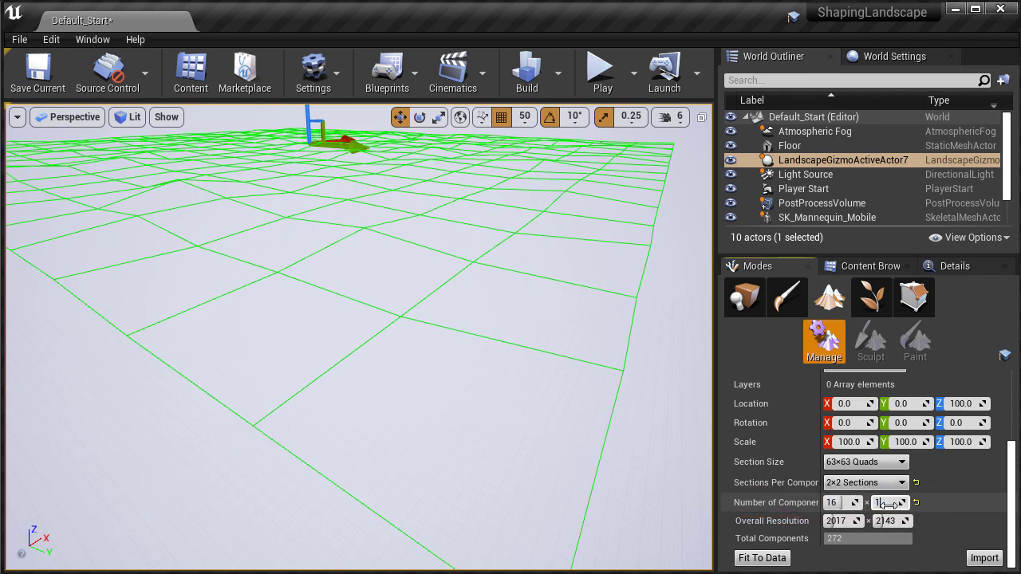